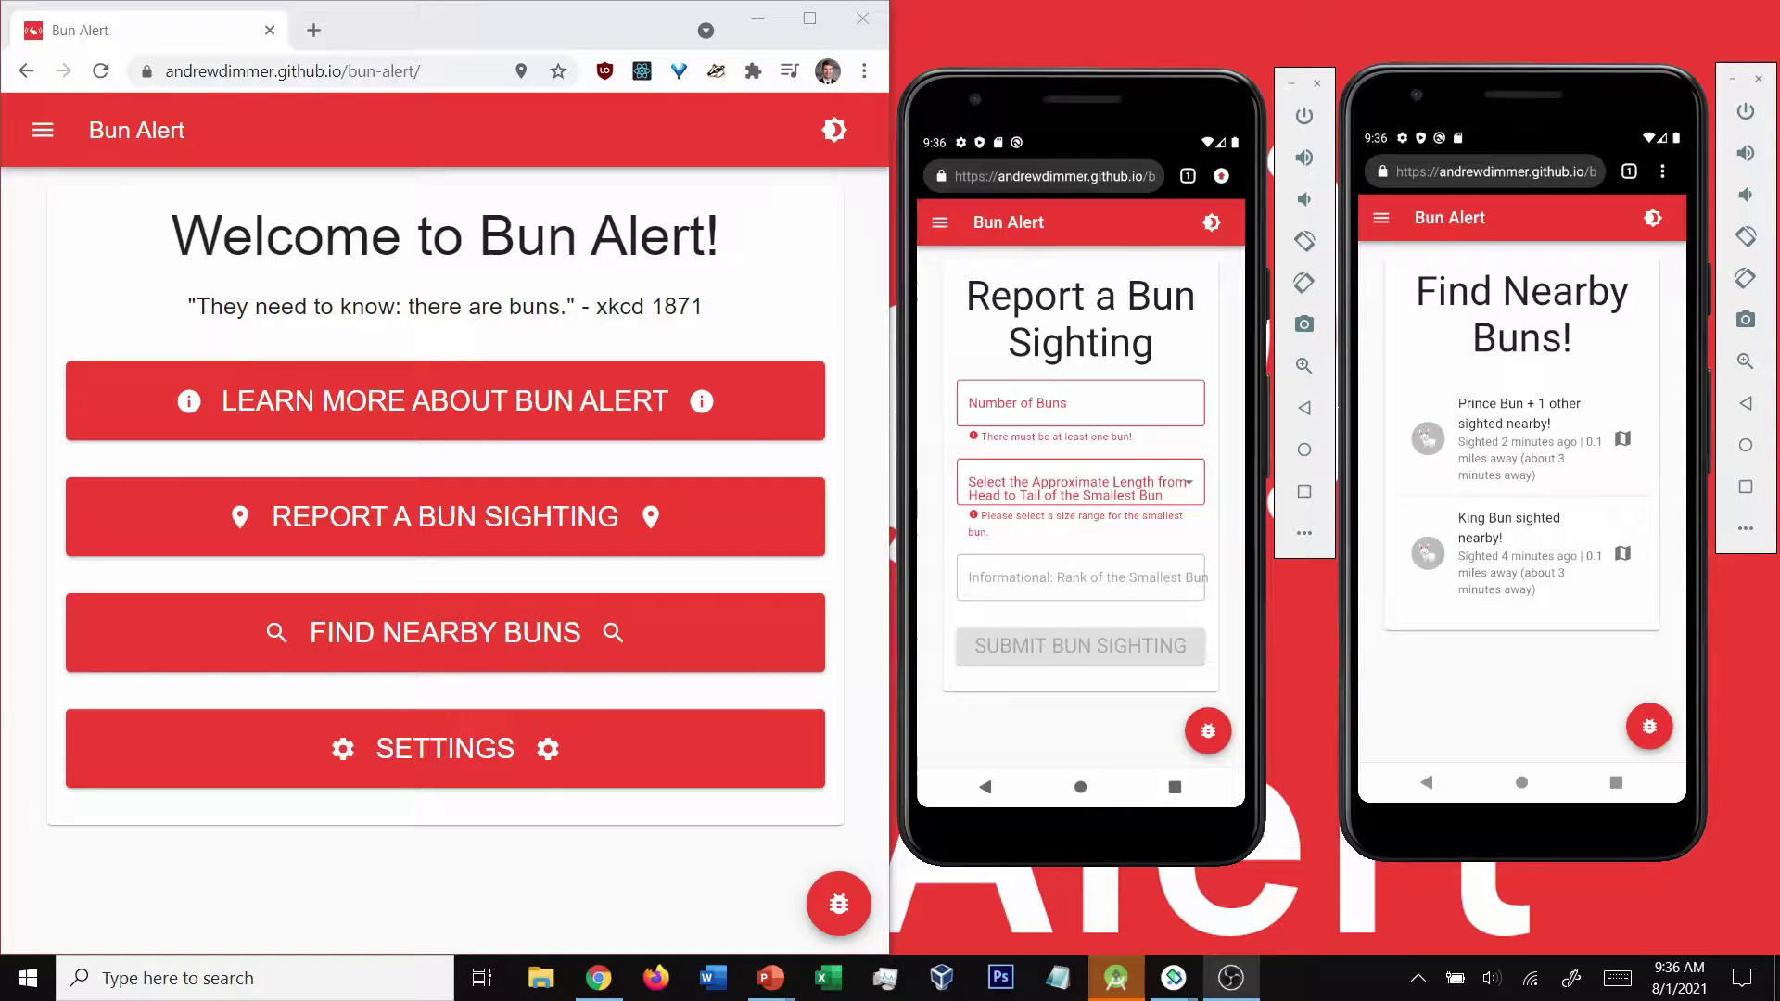
# - On the left phone, submit a sighting of 2 buns with smallest length under 8 inches
pyautogui.click(1053, 408)
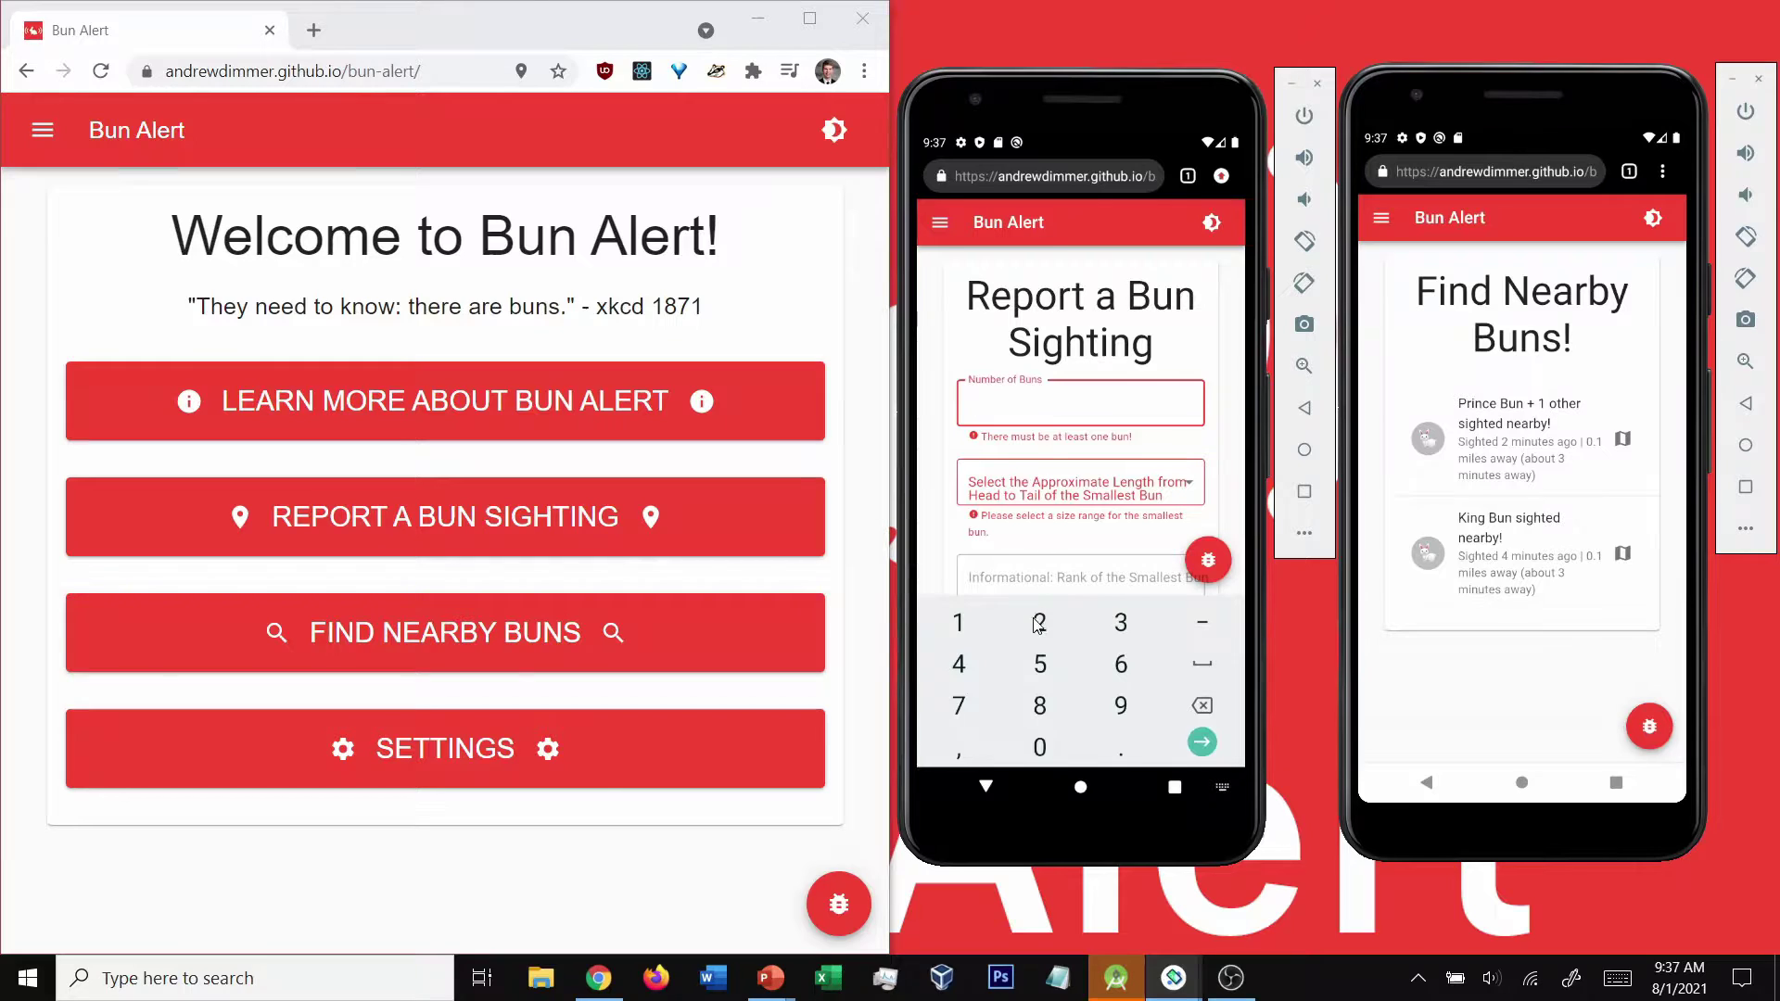
pyautogui.click(1038, 626)
pyautogui.click(1040, 479)
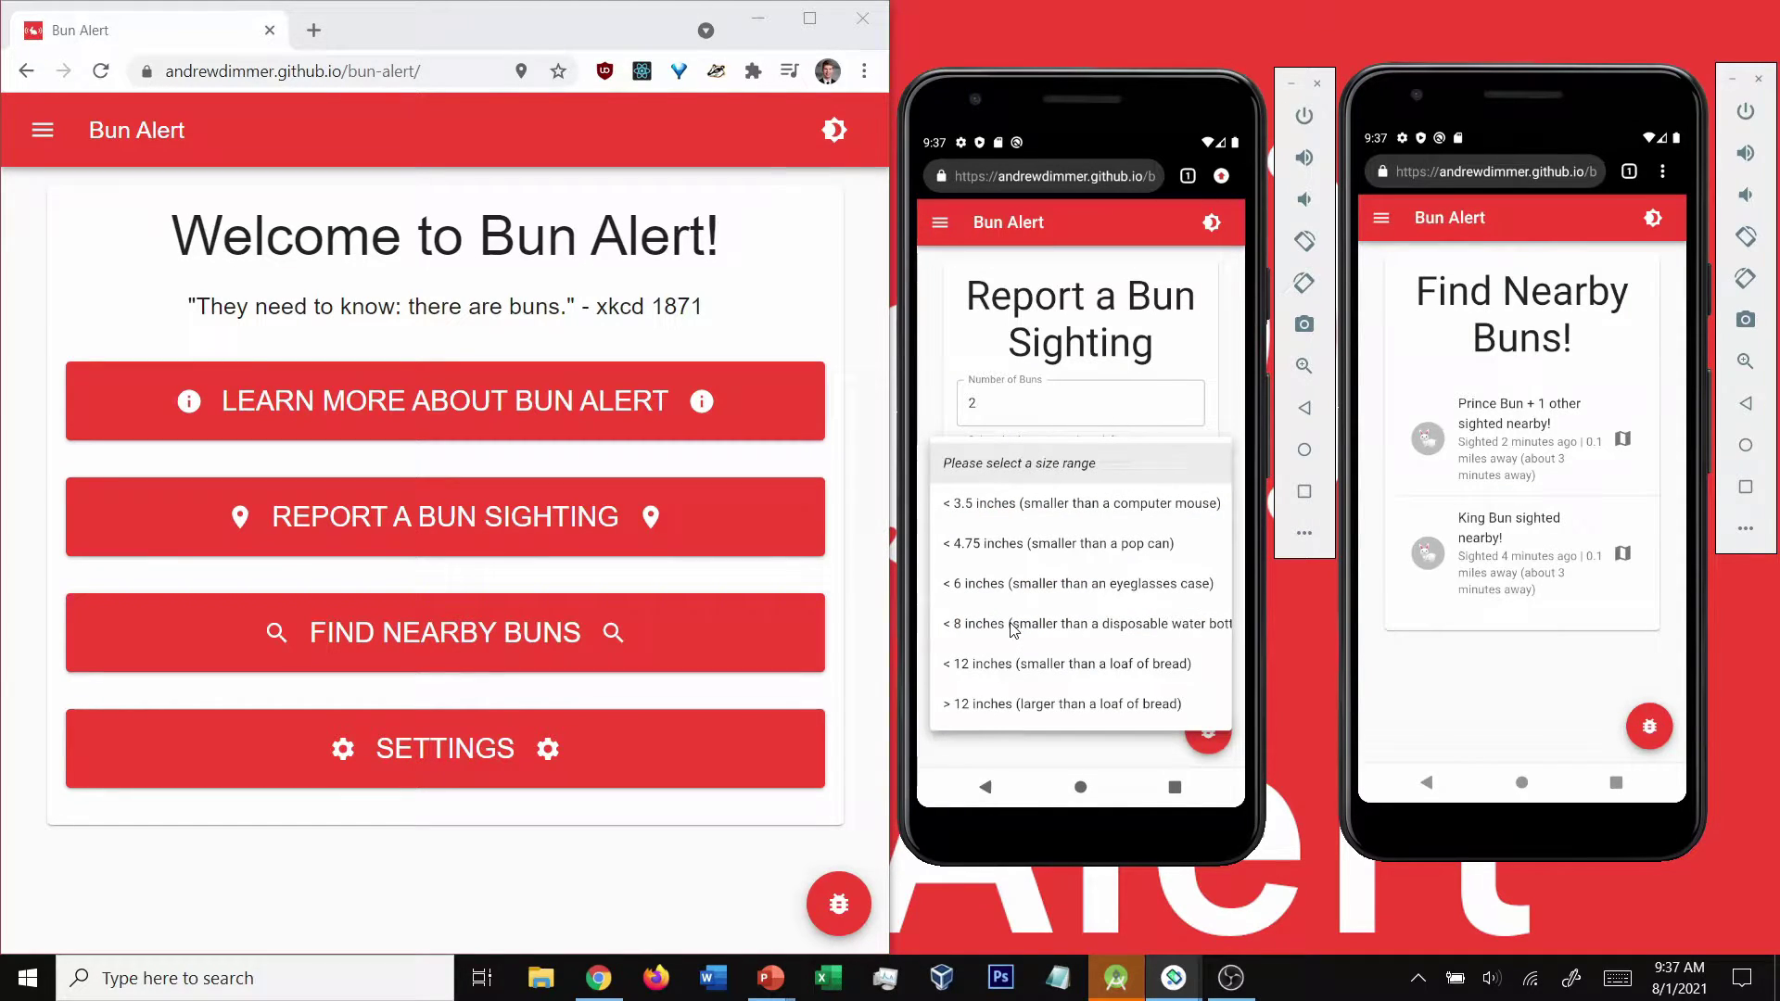
pyautogui.click(1010, 628)
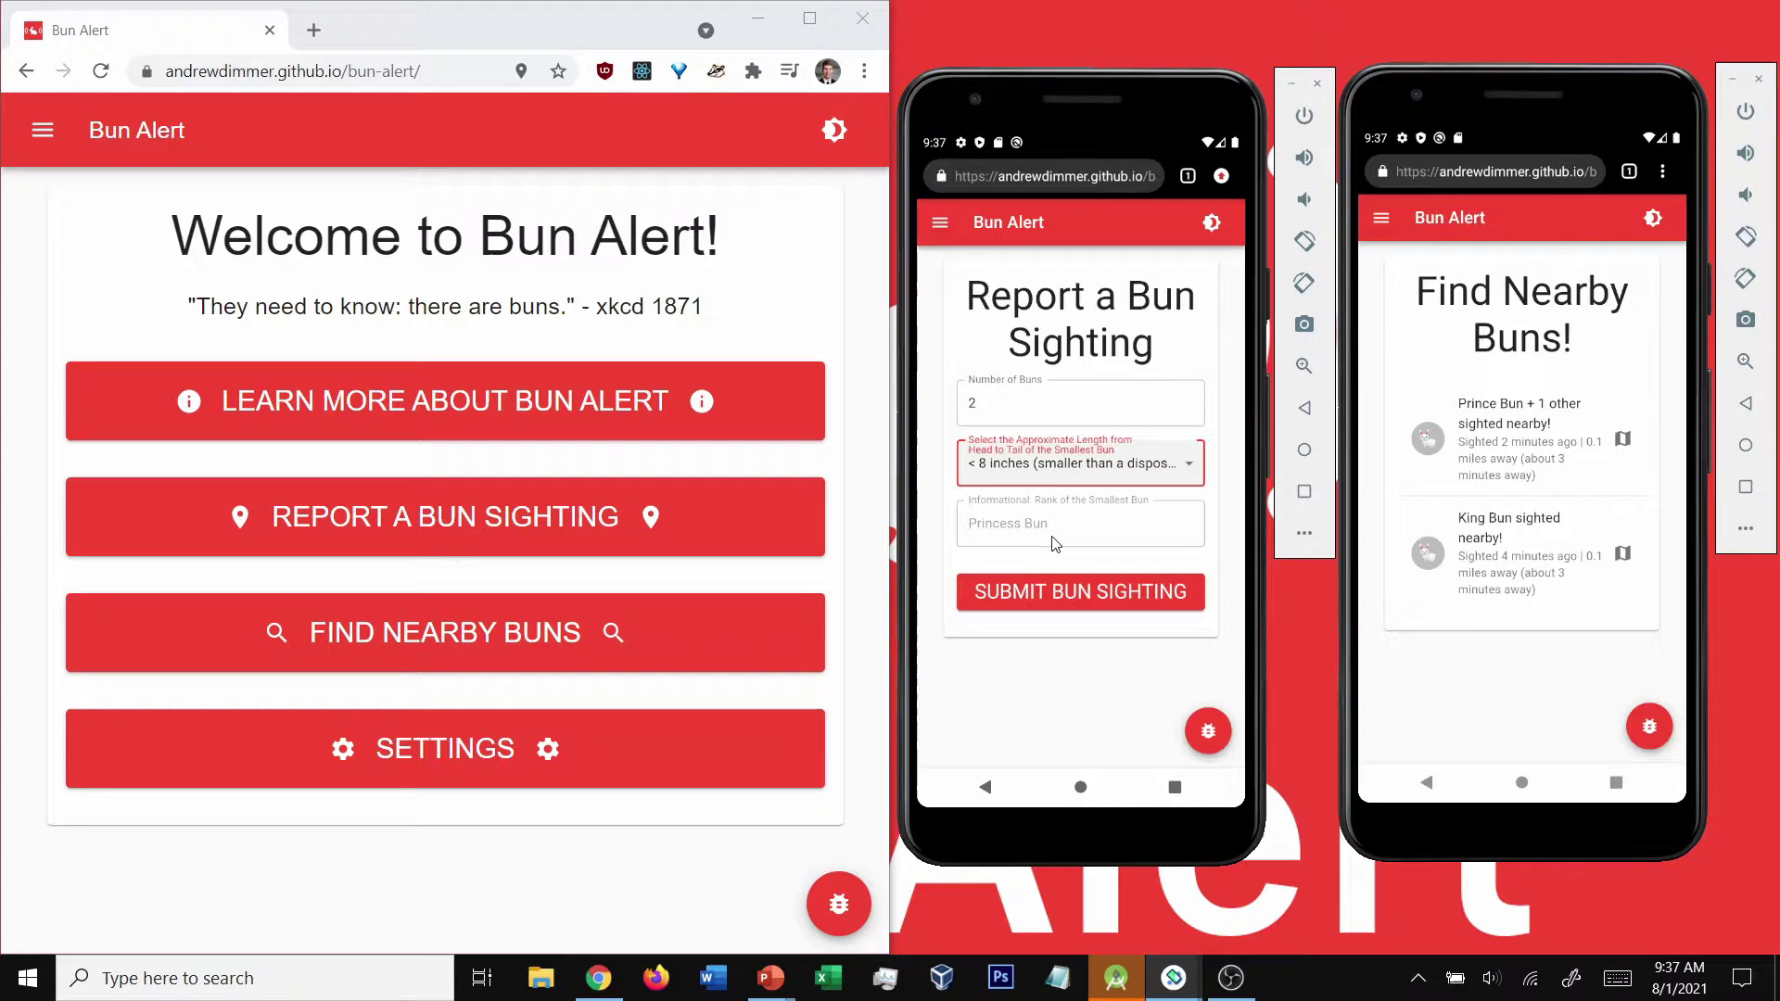
pyautogui.click(1033, 594)
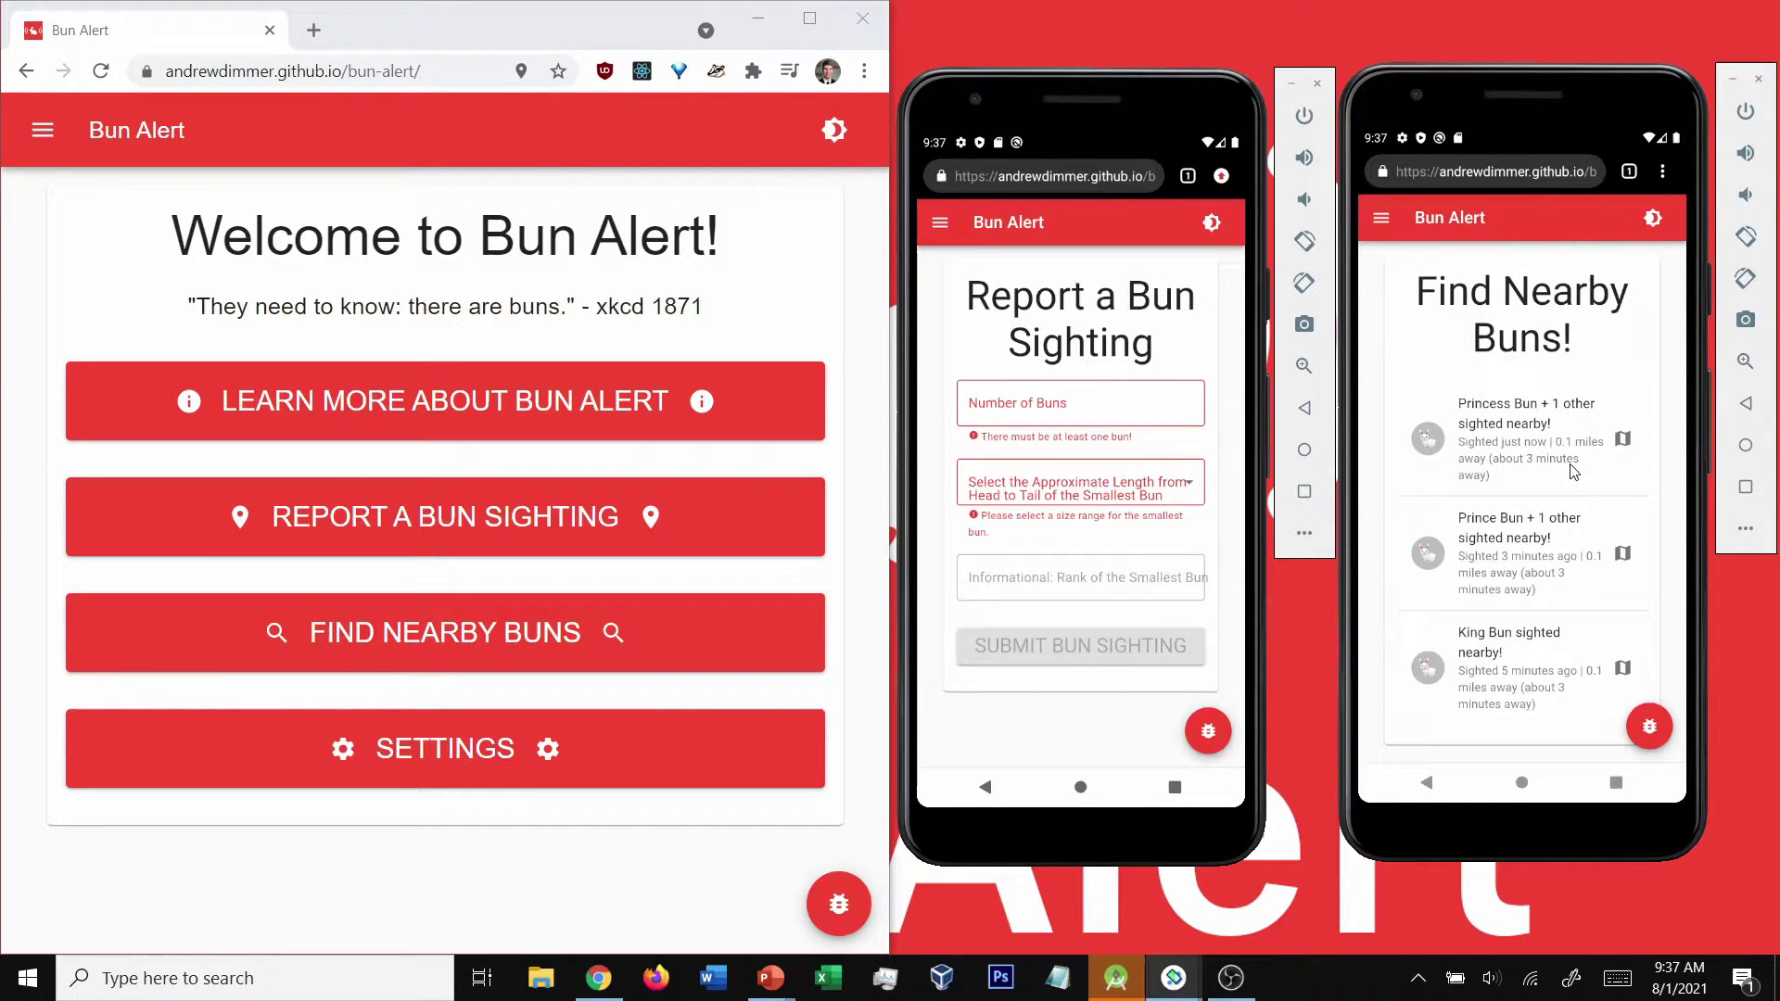
# - On the right phone, open map directions to the Princess Bun sighting
pyautogui.click(1623, 439)
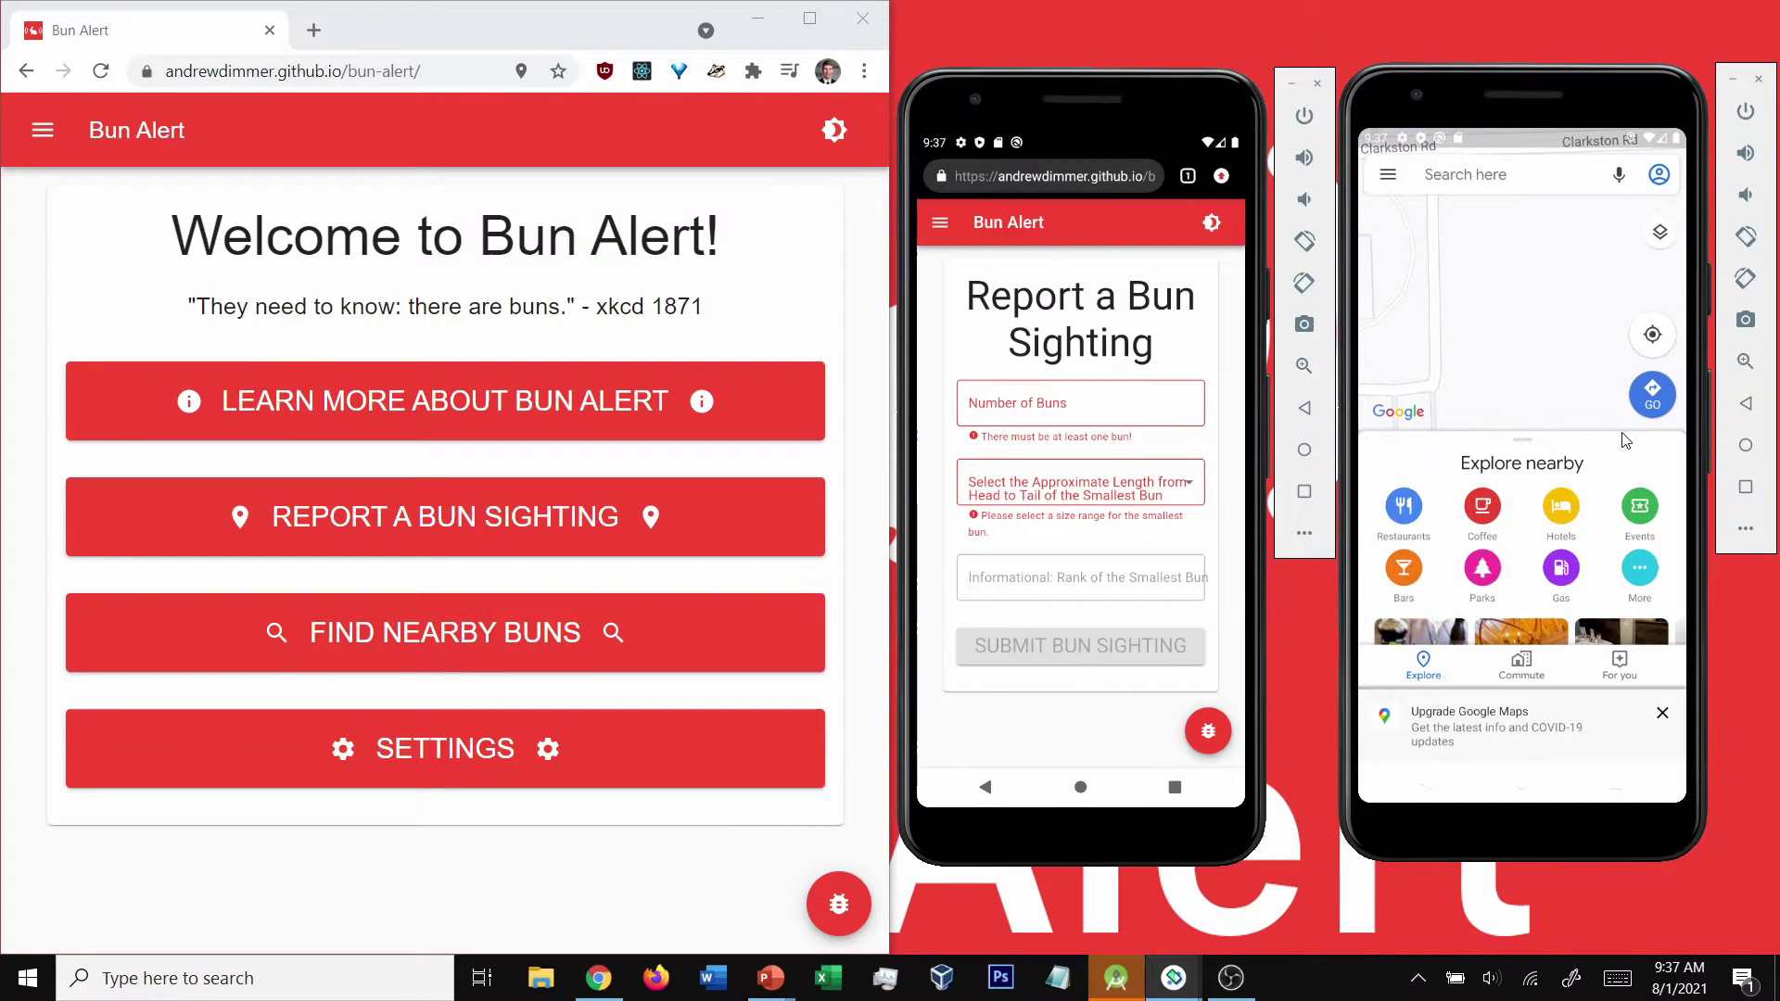
# - In desktop Settings, set Minimum Rank to Do Not Disturb
pyautogui.click(49, 133)
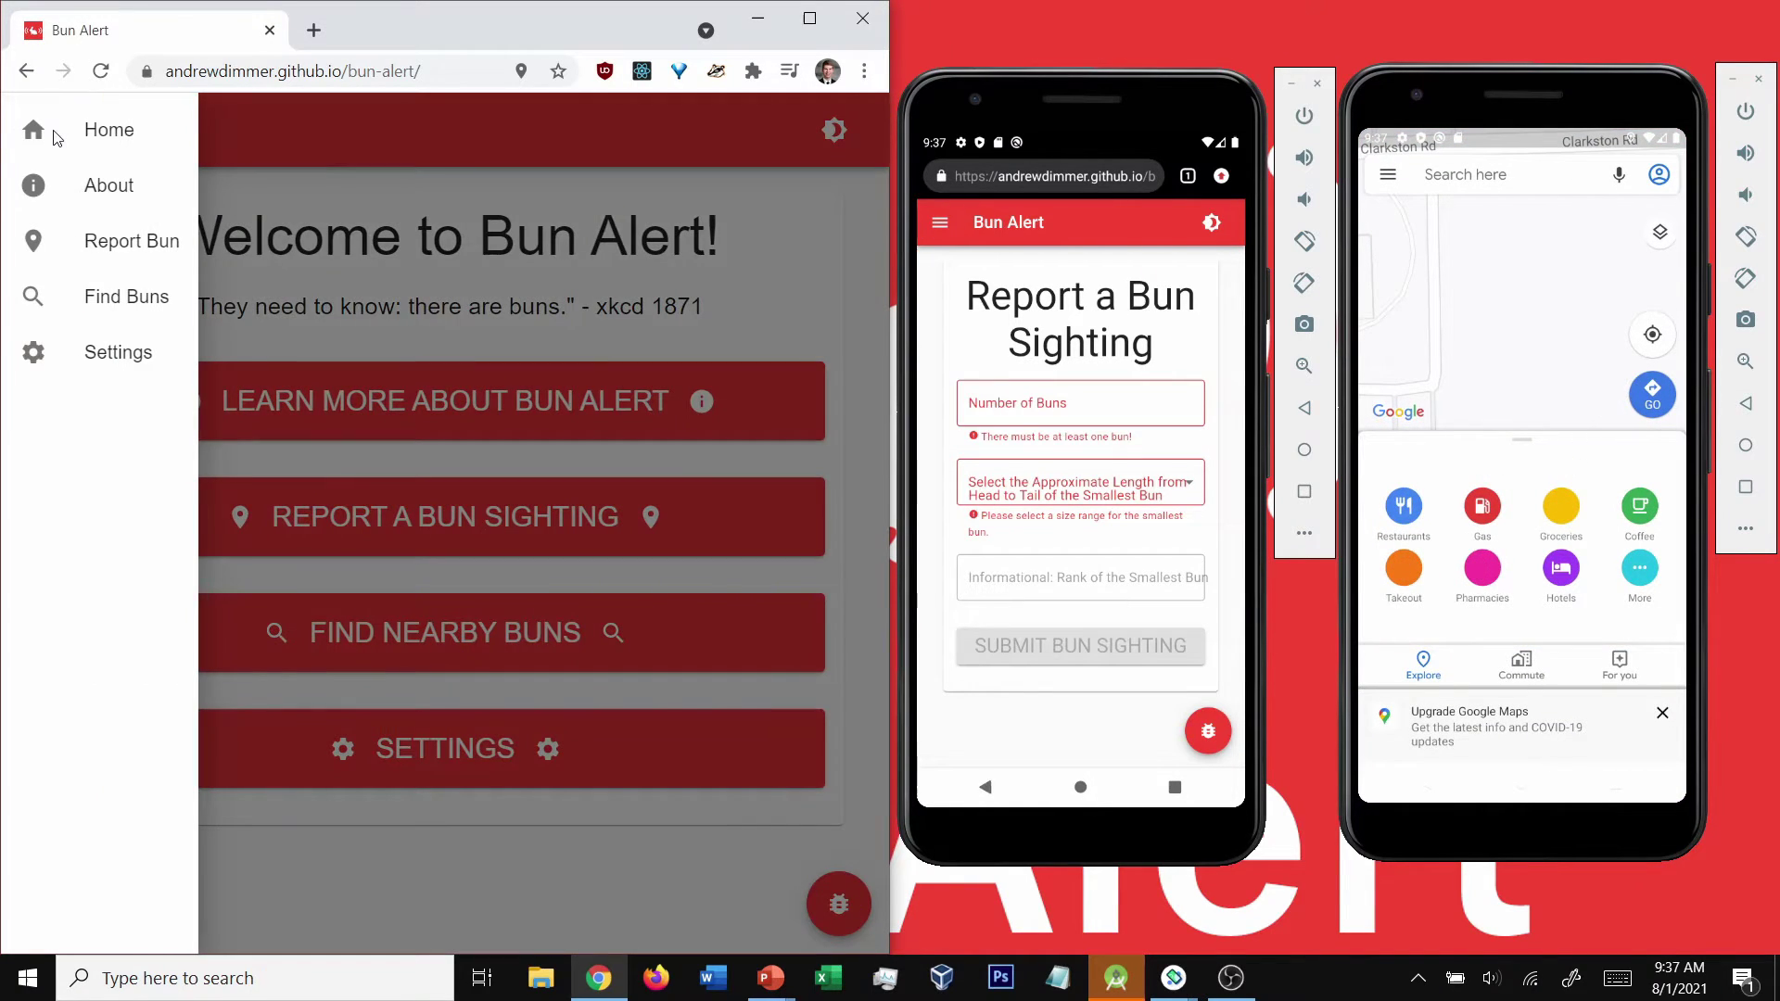
pyautogui.click(92, 348)
pyautogui.scroll(-1, 193, 323)
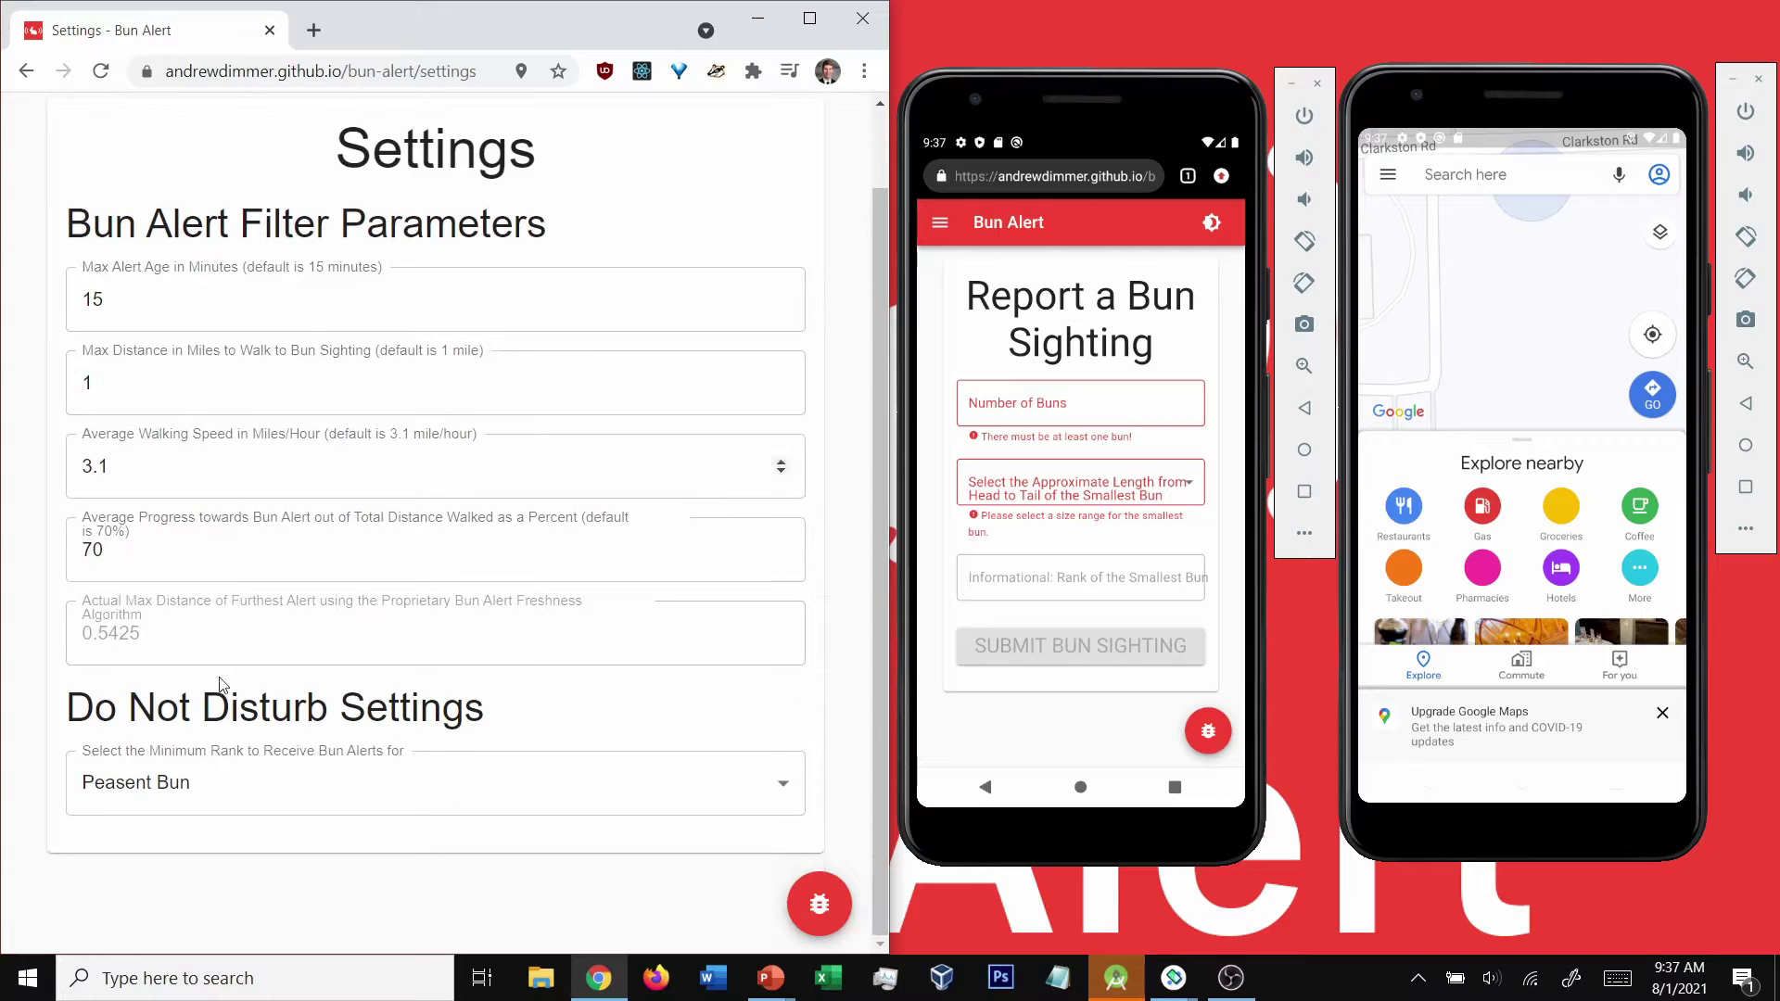
pyautogui.click(226, 792)
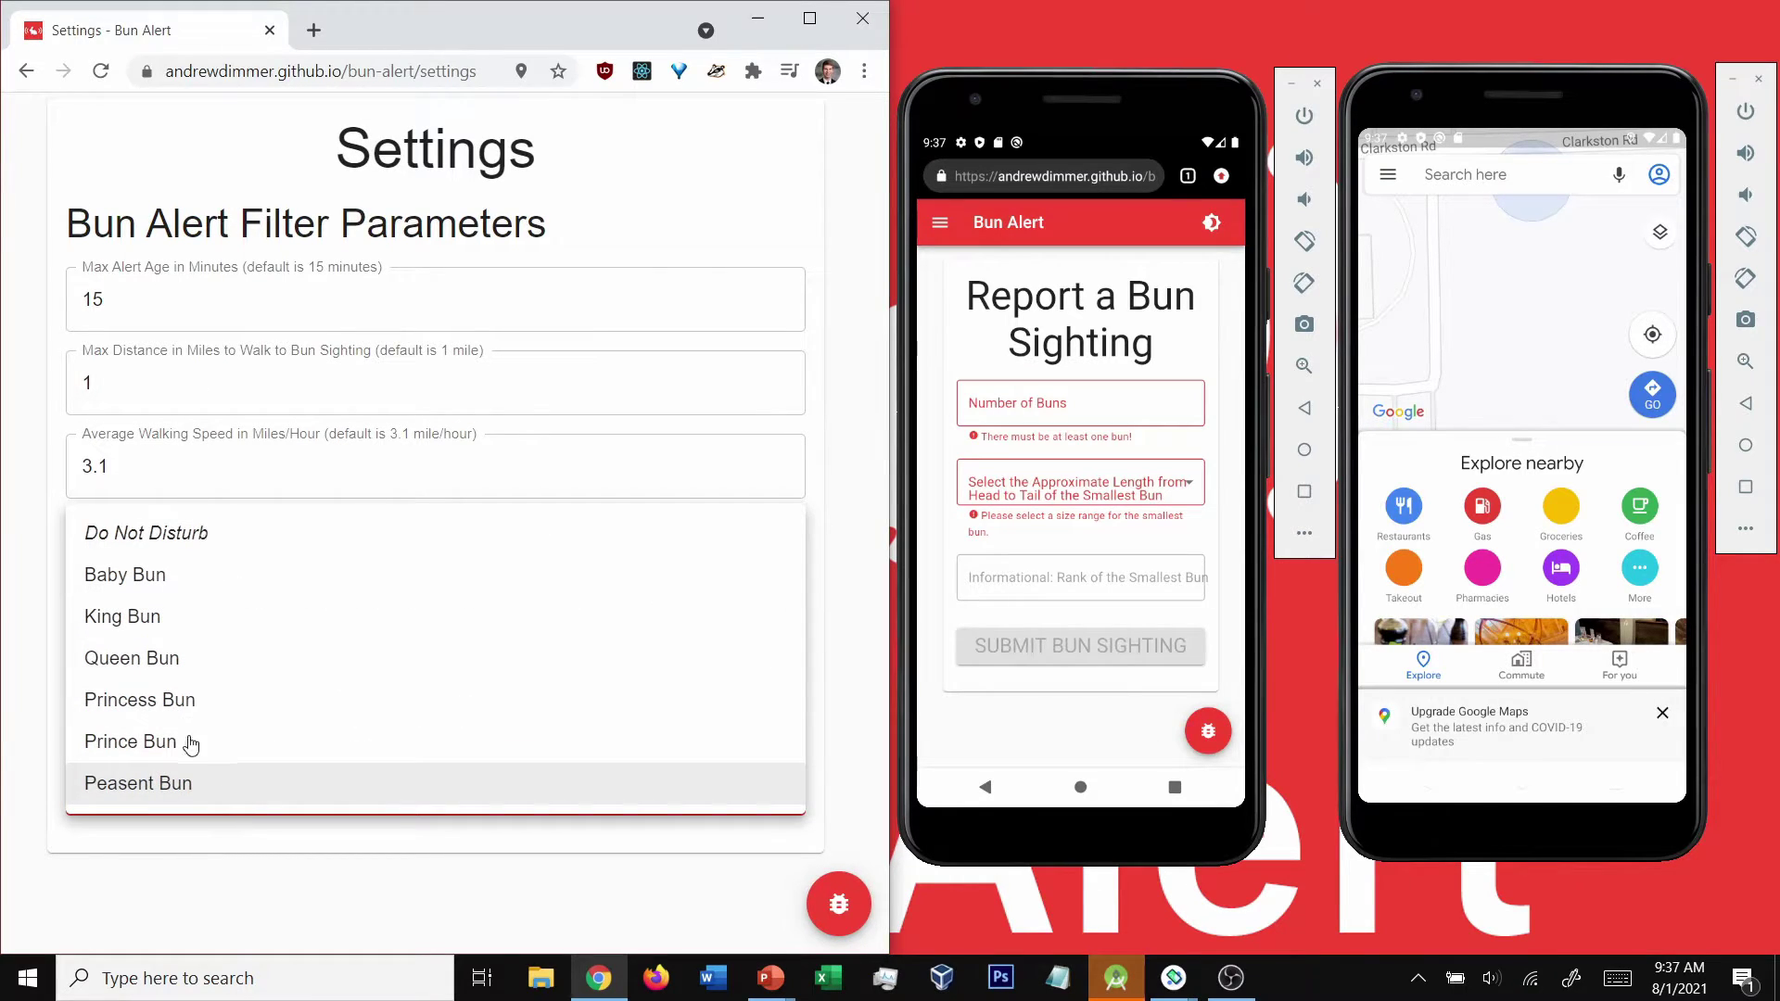
pyautogui.click(173, 537)
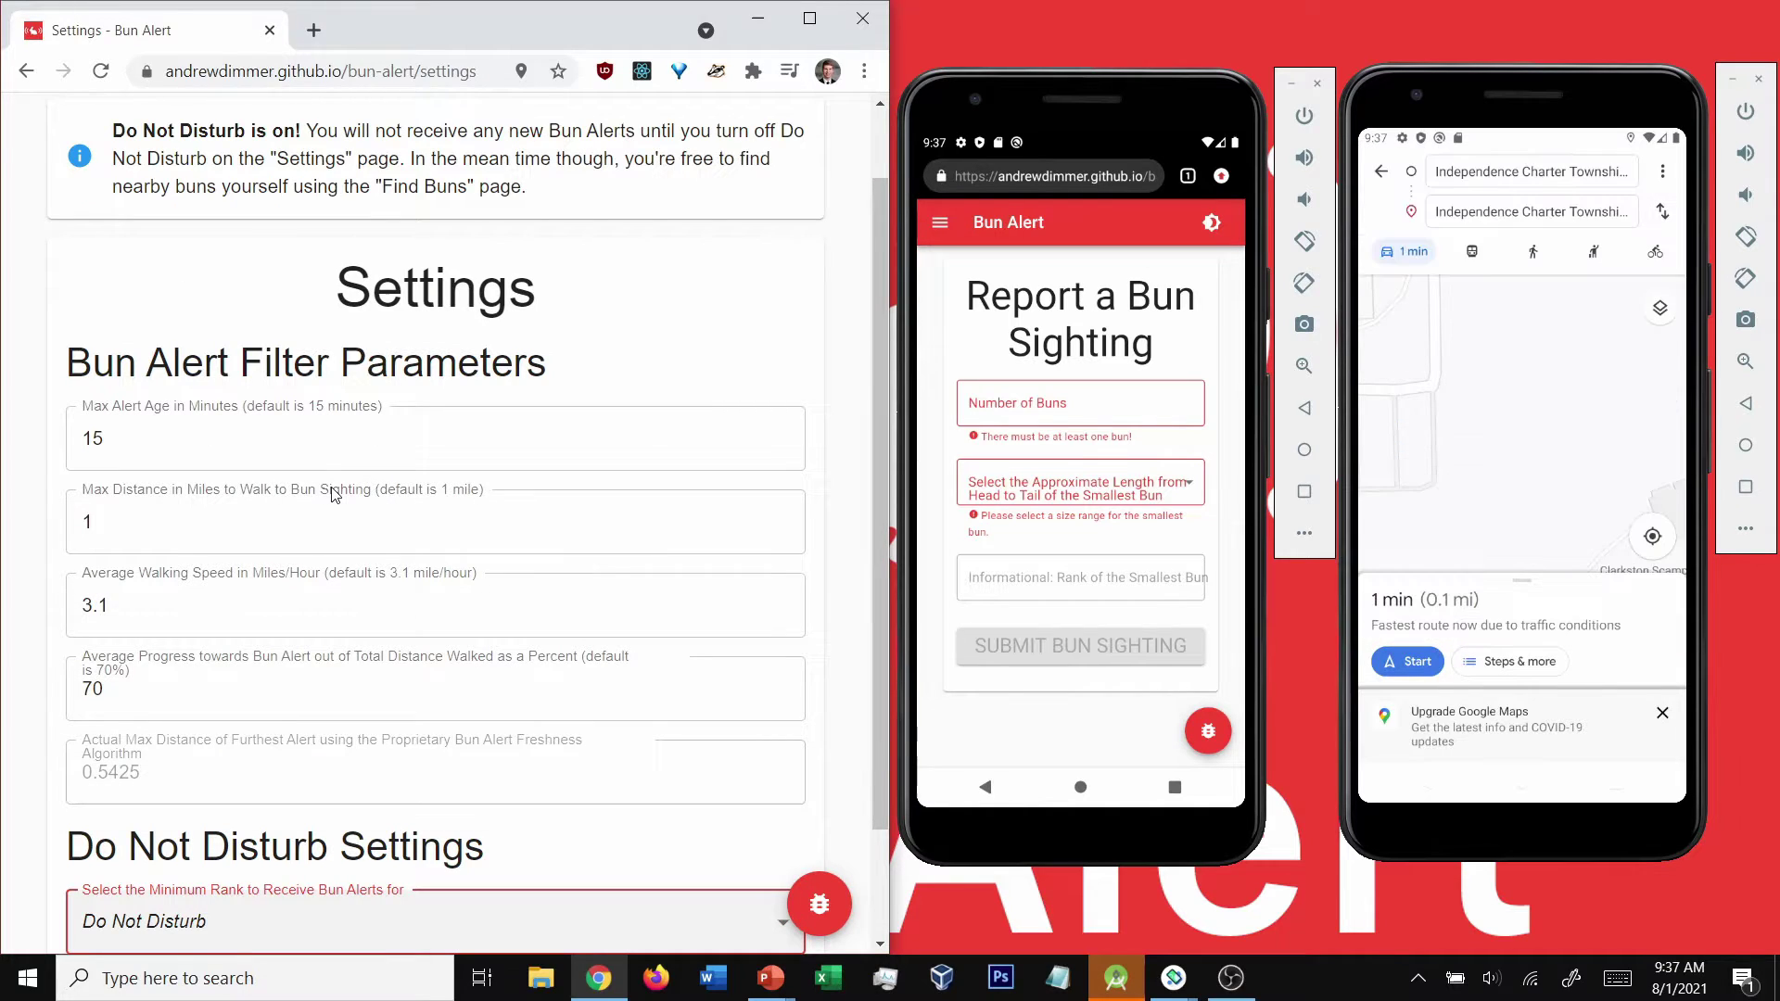
pyautogui.scroll(1, 333, 495)
# - Submit a Peasent Bun sighting of 2 buns over 12 inches, then open the desktop page menu
pyautogui.click(1036, 417)
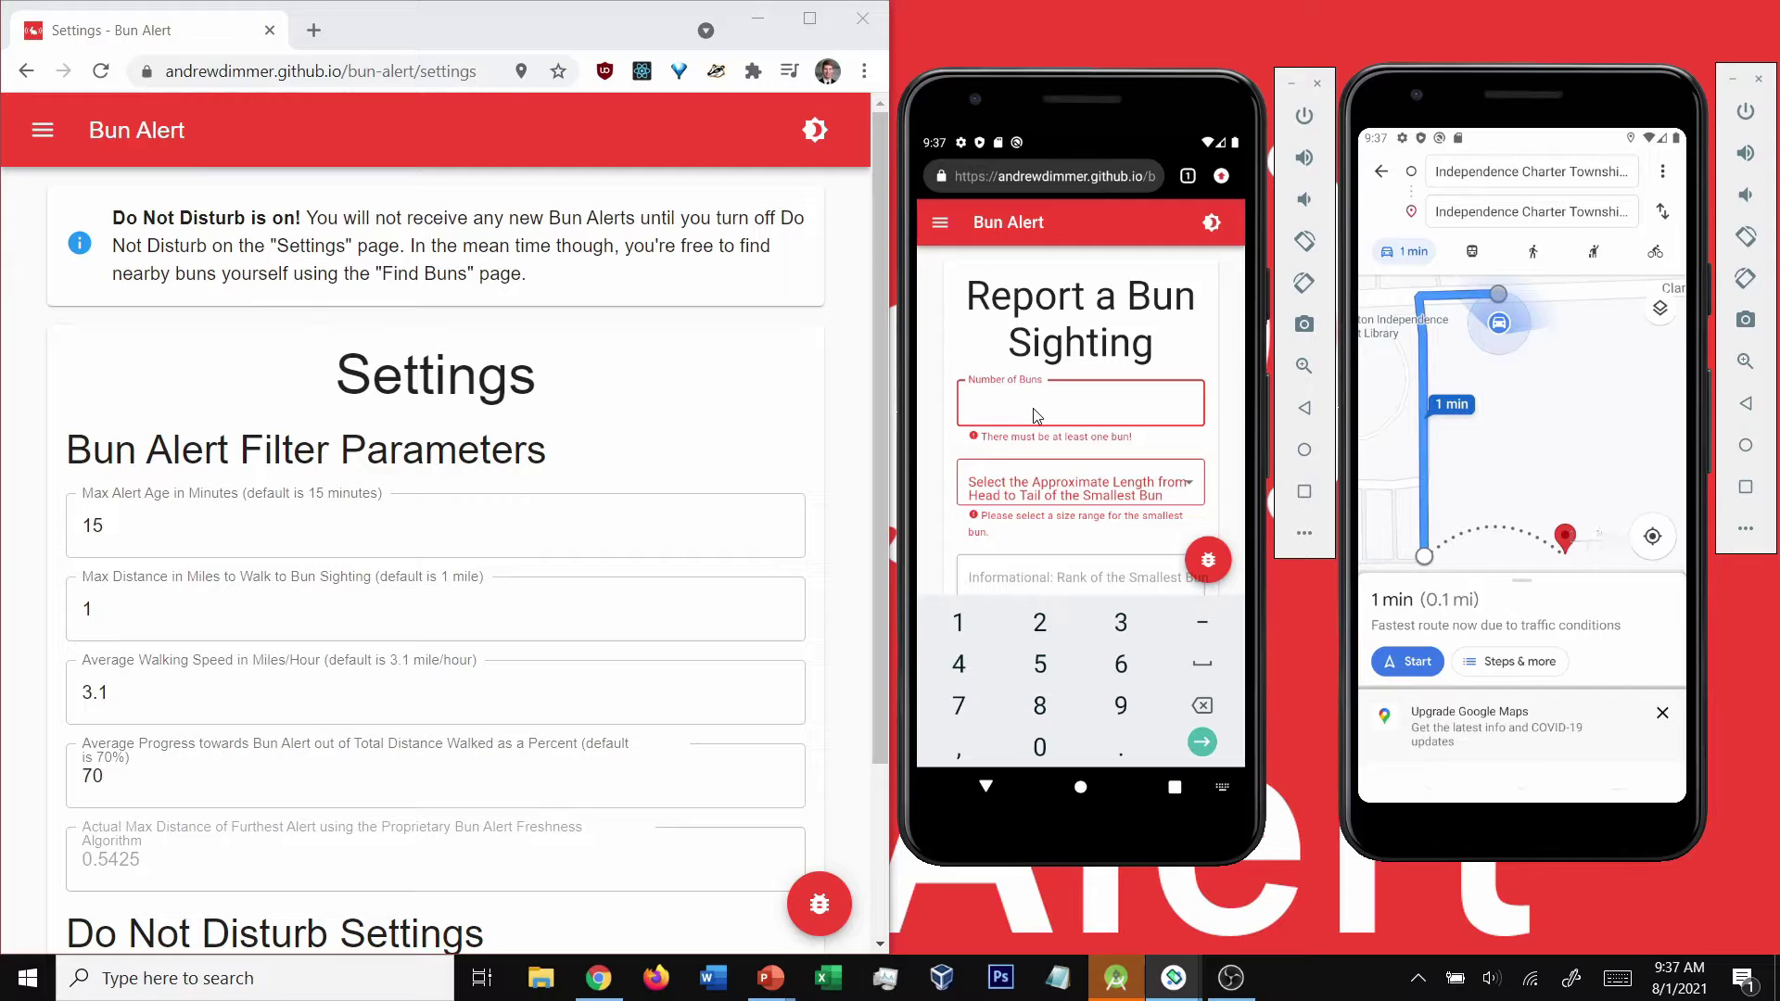
pyautogui.write('2')
pyautogui.click(1034, 448)
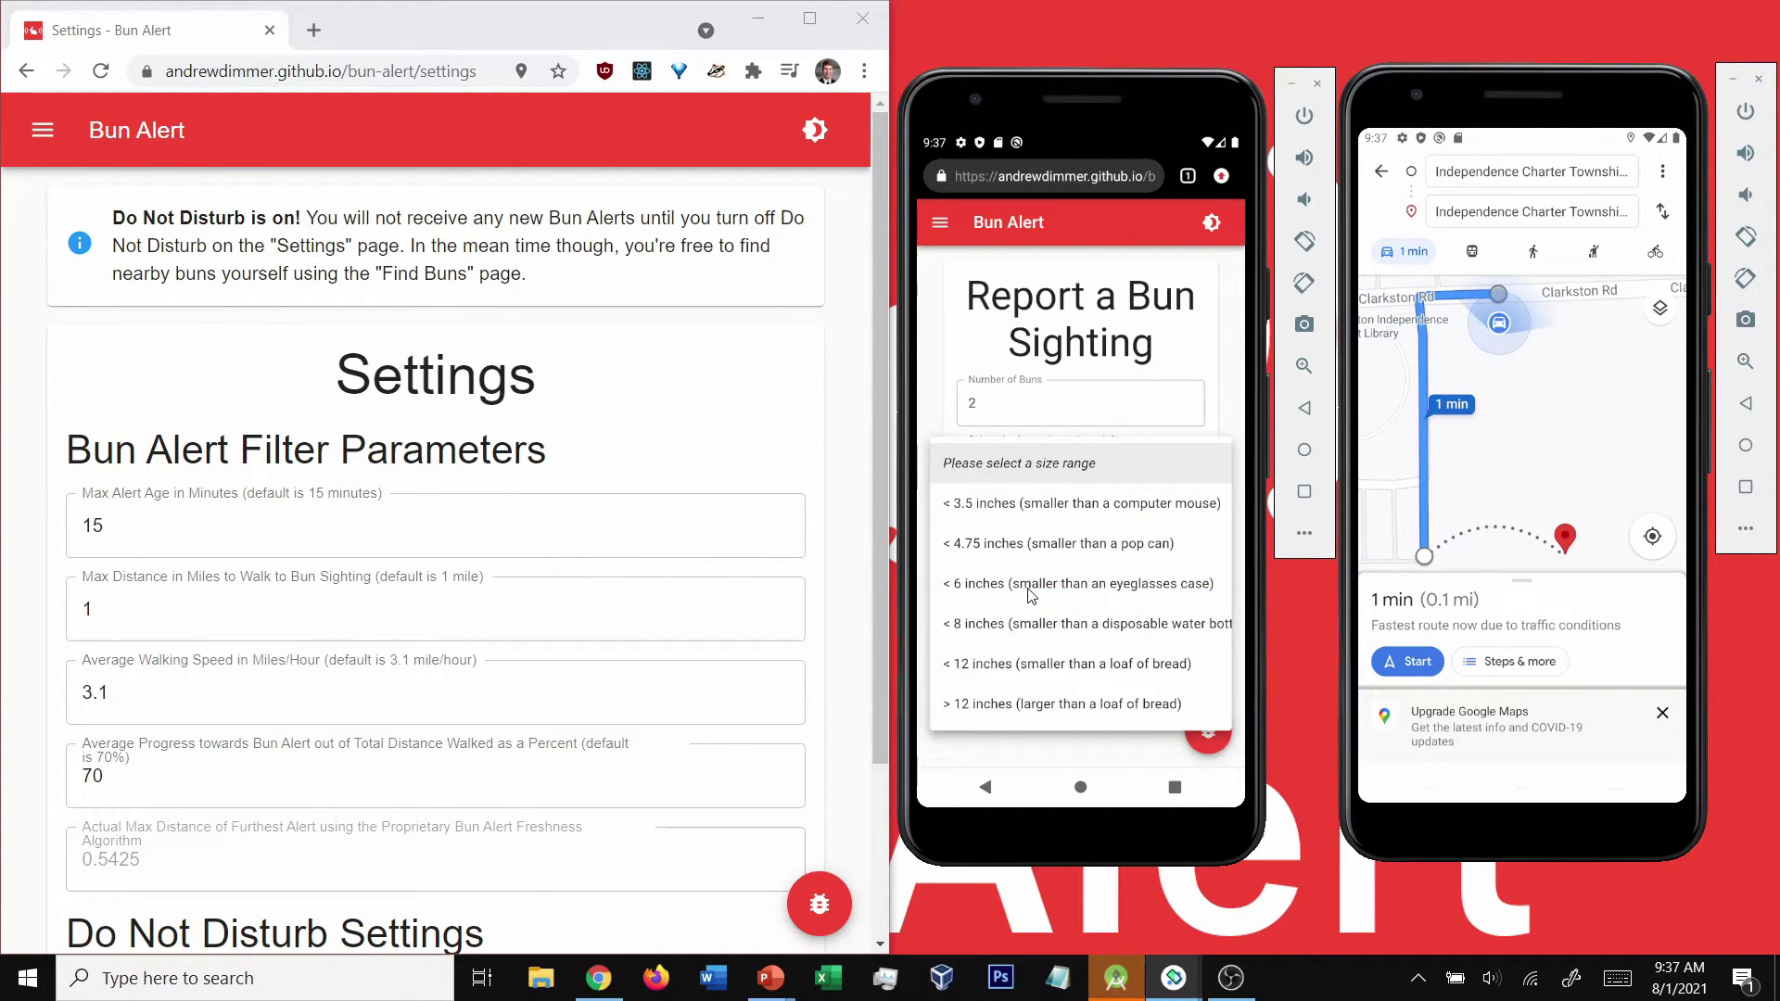
pyautogui.click(1012, 703)
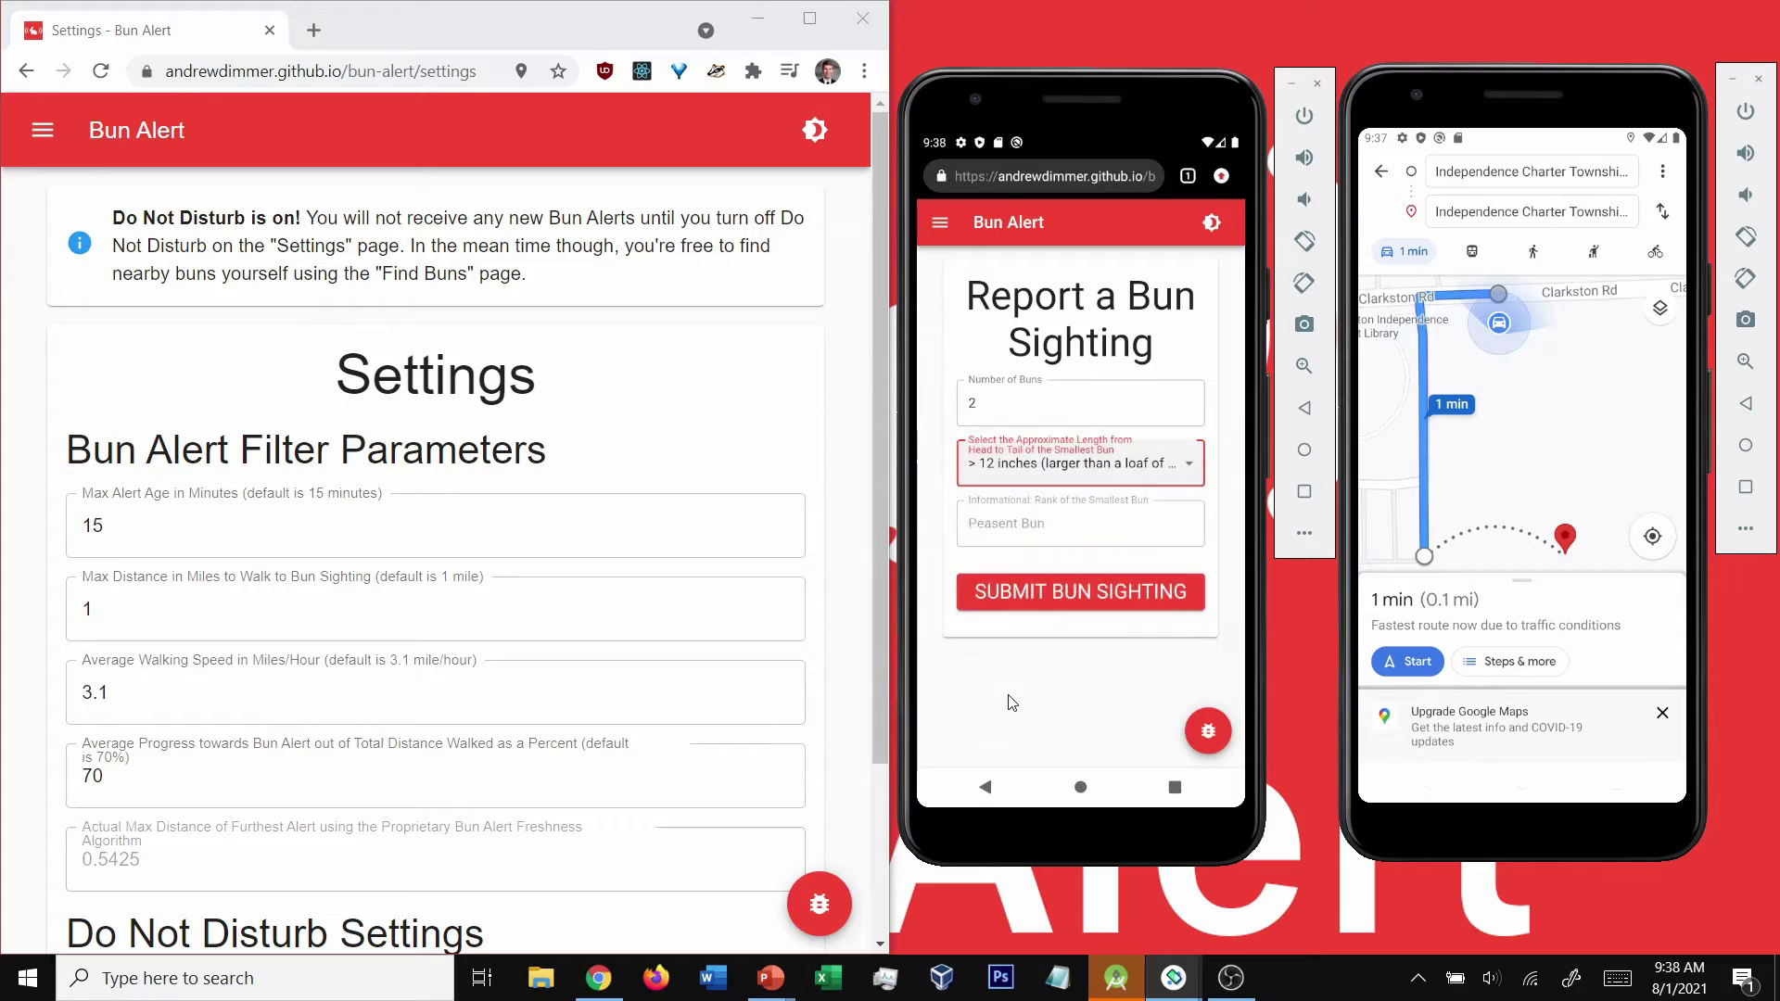
pyautogui.click(1074, 593)
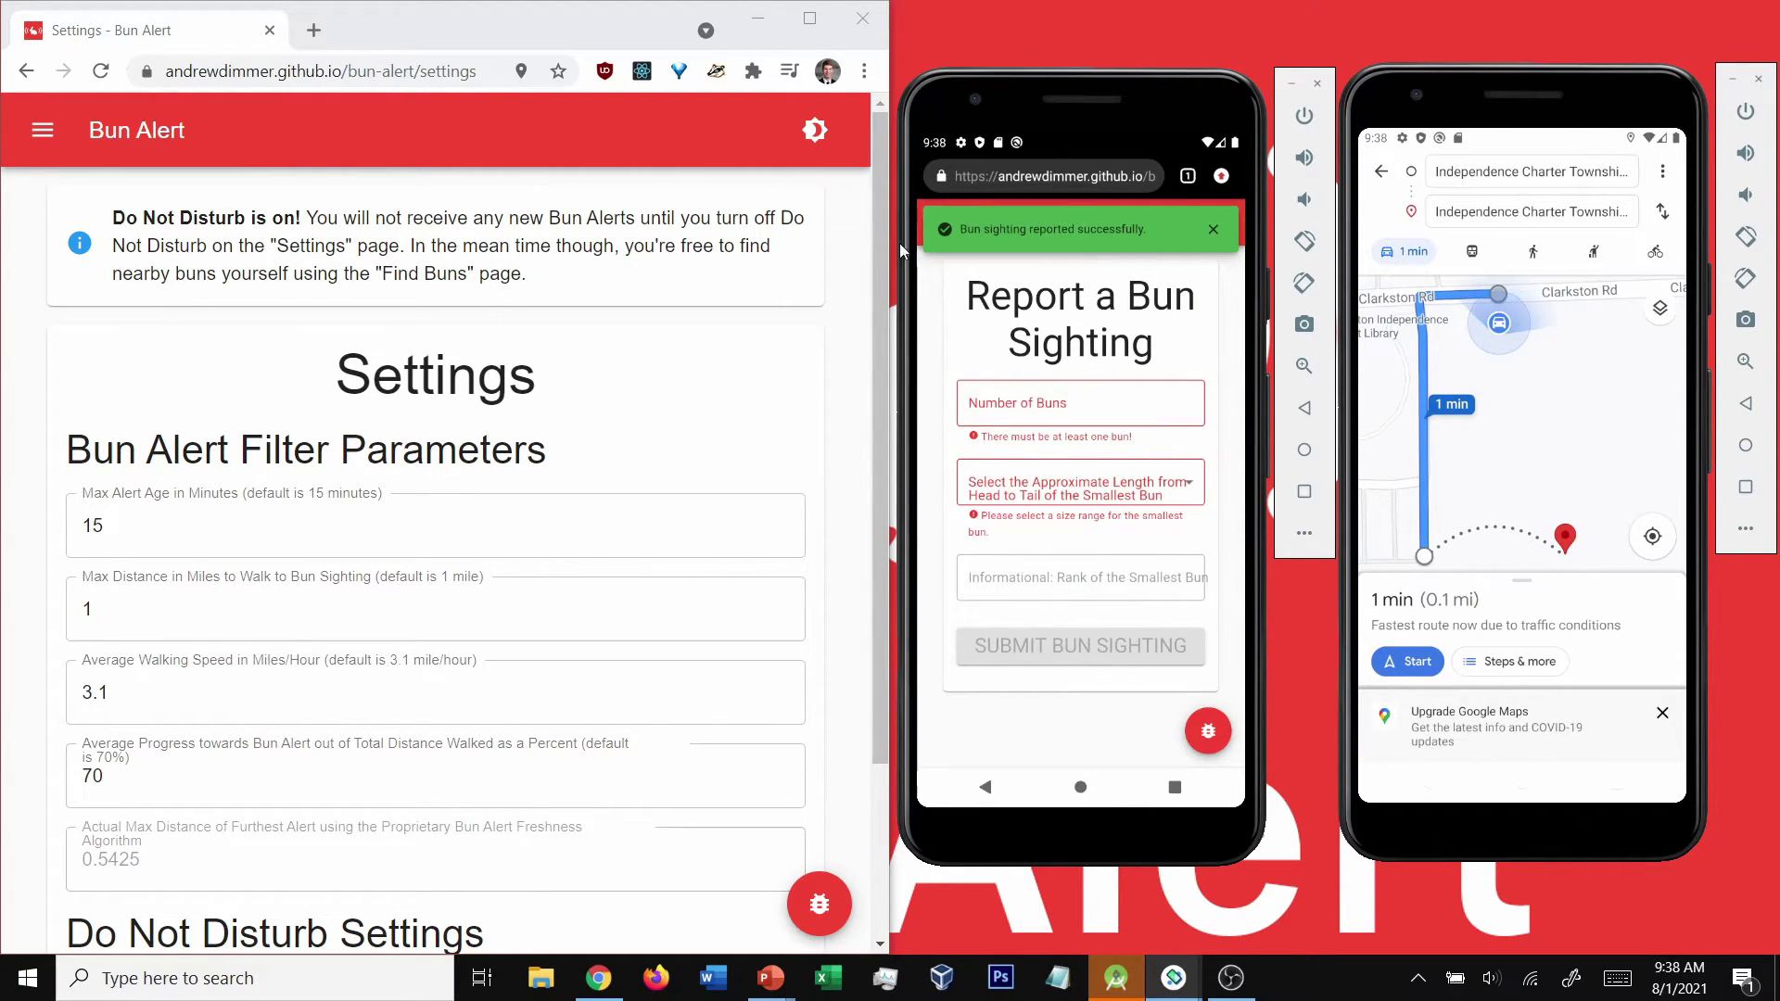
pyautogui.click(42, 130)
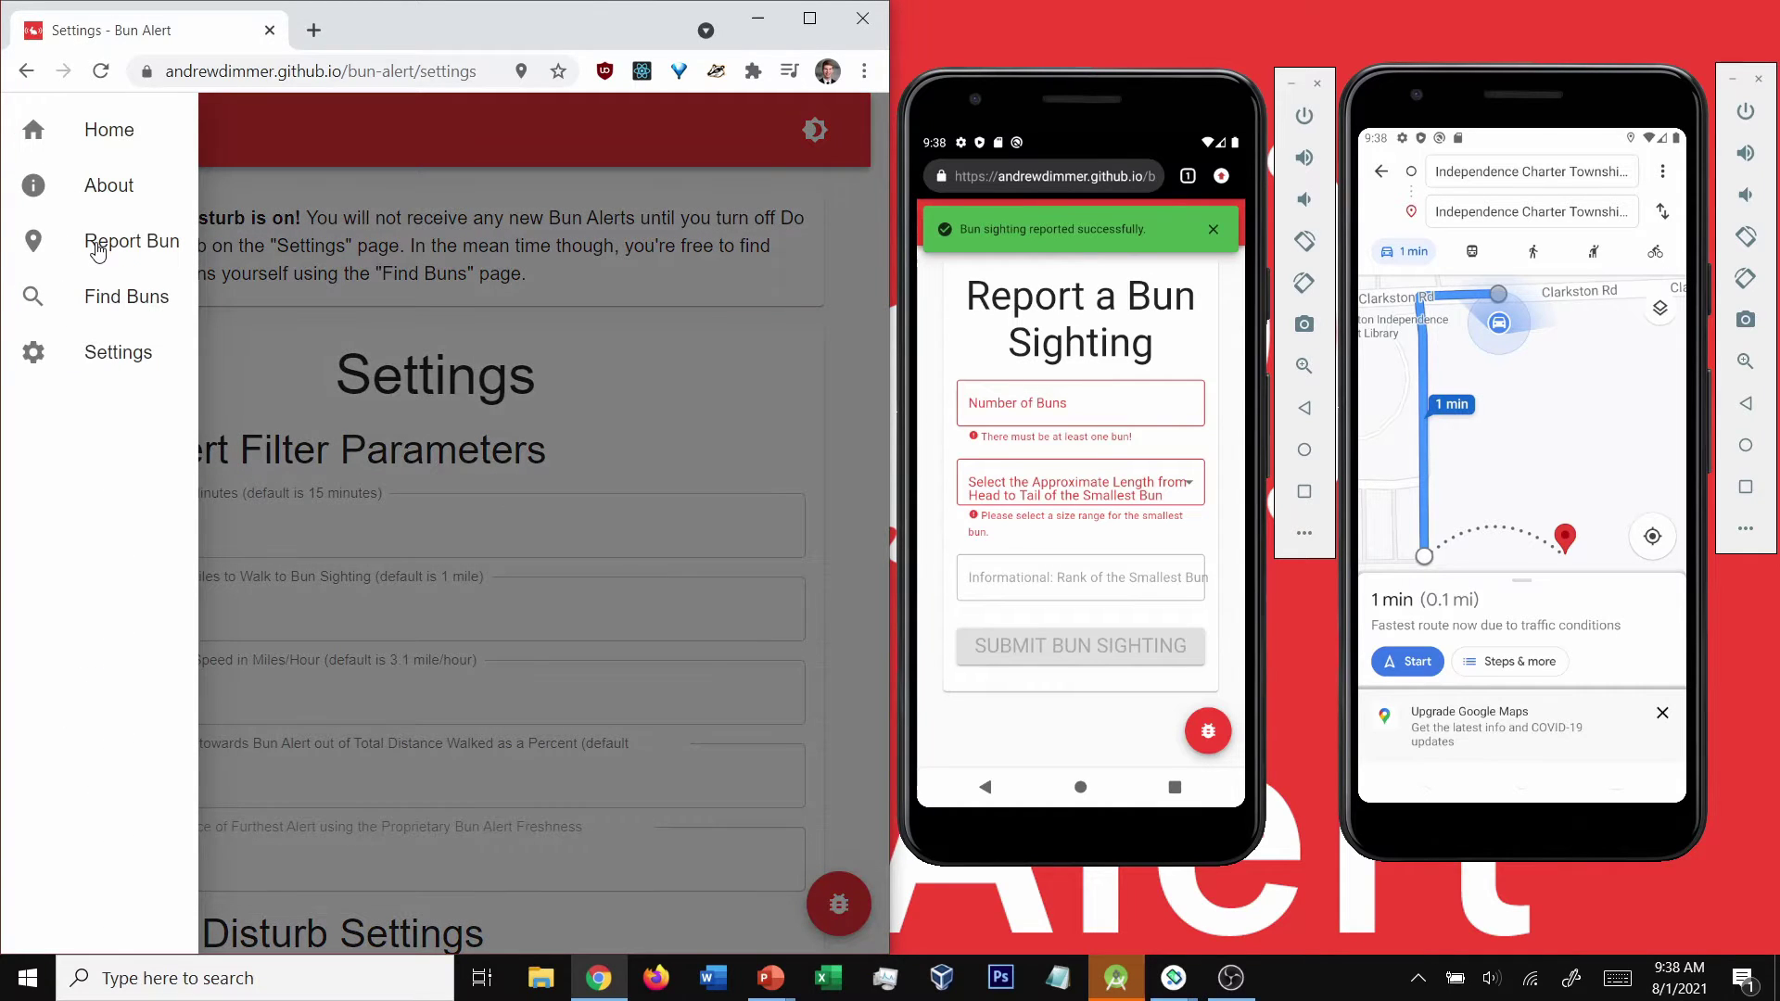
# - Go to the Find Buns page from the navigation drawer
pyautogui.click(97, 297)
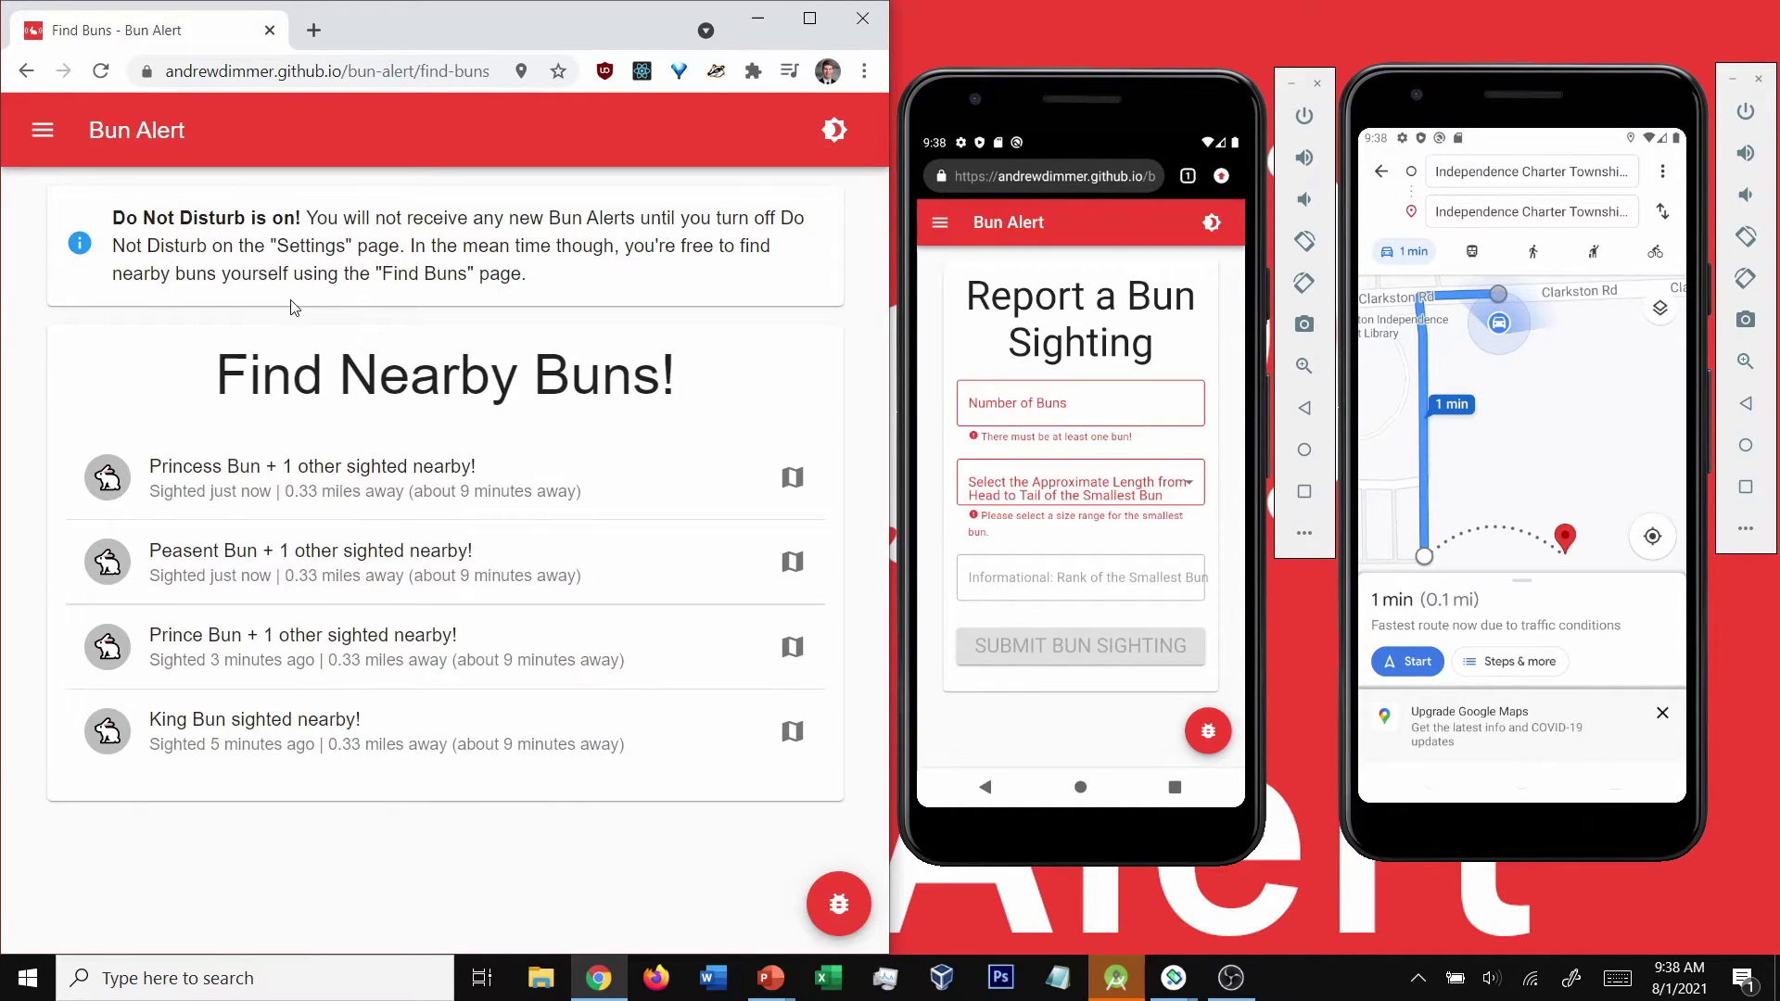